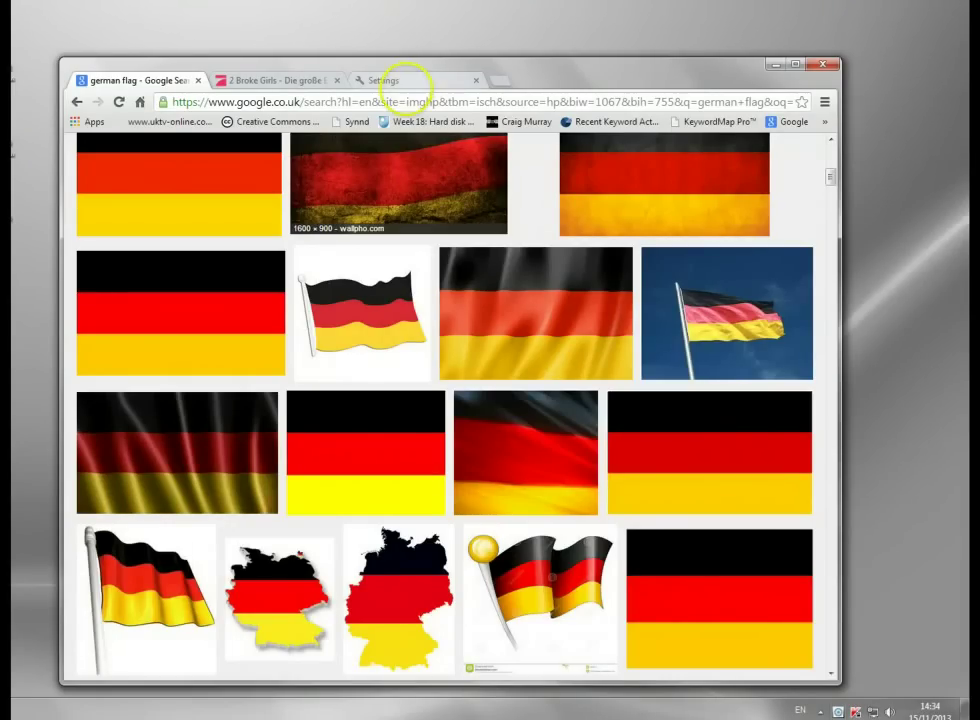
# Step: Open the LAN settings dialog from Chrome's network proxy settings
pyautogui.click(413, 81)
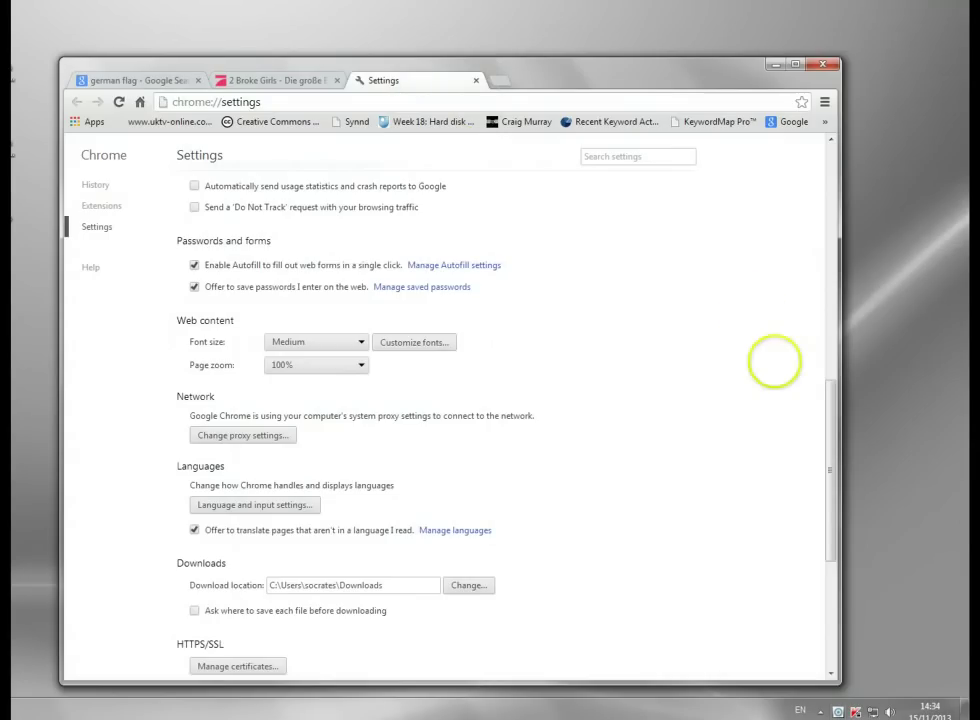
pyautogui.moveTo(827, 395)
pyautogui.mouseDown()
pyautogui.moveTo(827, 411)
pyautogui.moveTo(831, 183)
pyautogui.moveTo(838, 391)
pyautogui.mouseUp()
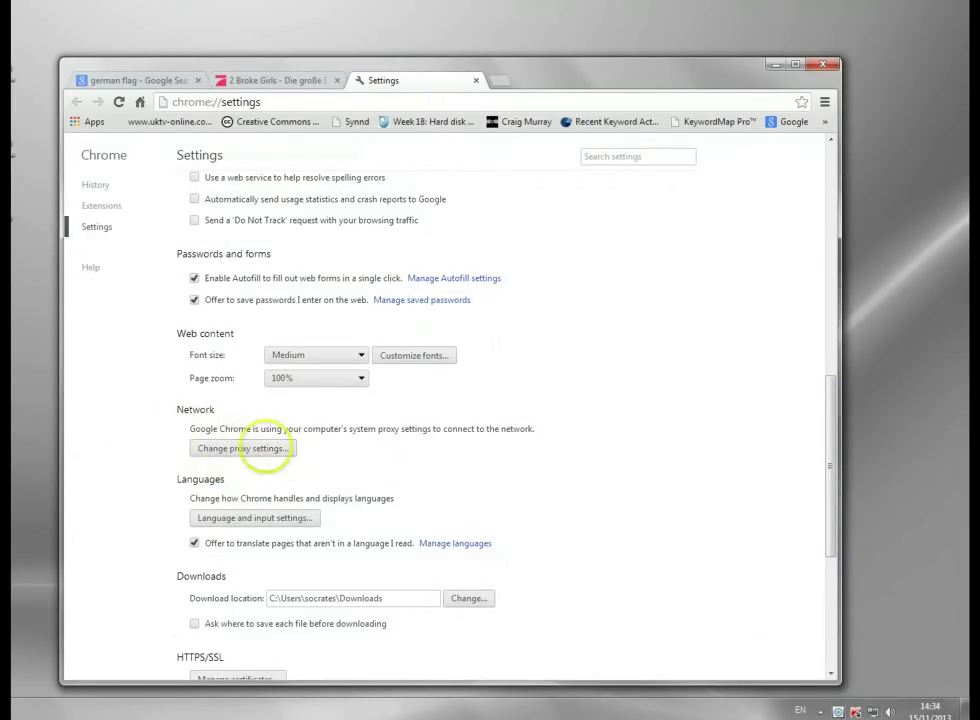
pyautogui.click(262, 447)
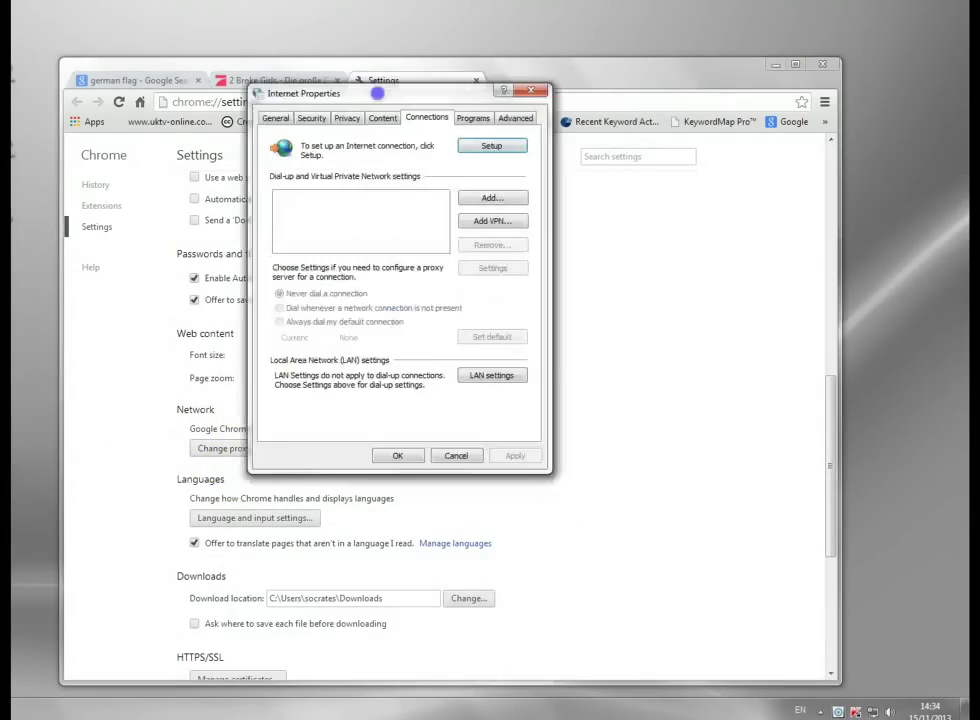
pyautogui.moveTo(376, 93); pyautogui.dragTo(362, 128)
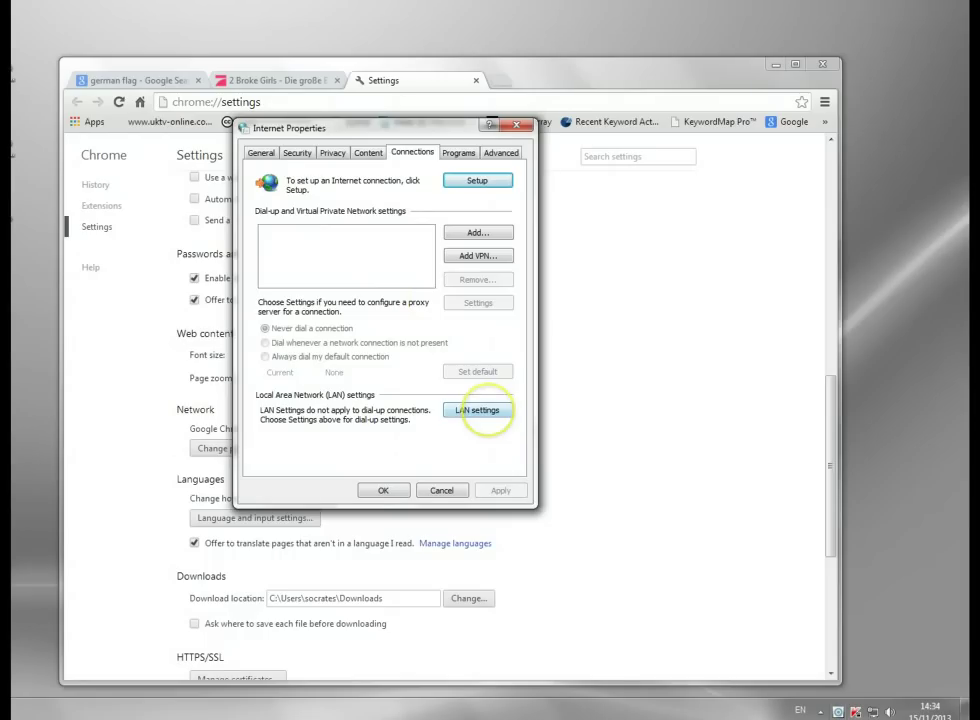
pyautogui.click(478, 410)
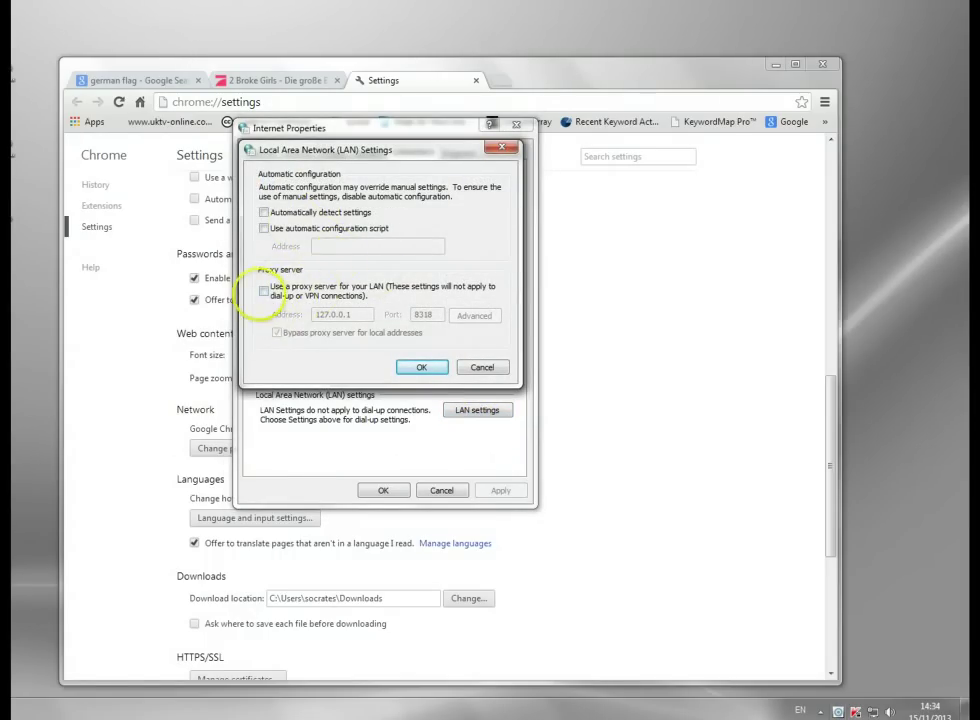
# Step: Try enabling the LAN proxy server to inspect its address and port, and cancel both connection dialogs
pyautogui.click(264, 291)
pyautogui.moveTo(364, 312); pyautogui.dragTo(236, 307)
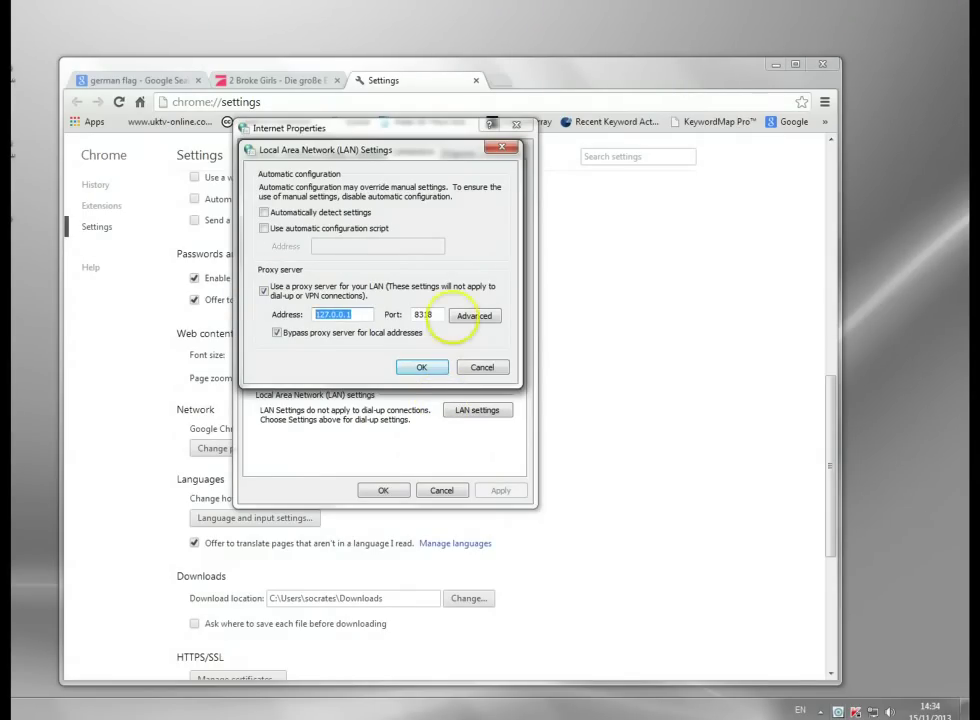
pyautogui.doubleClick(425, 315)
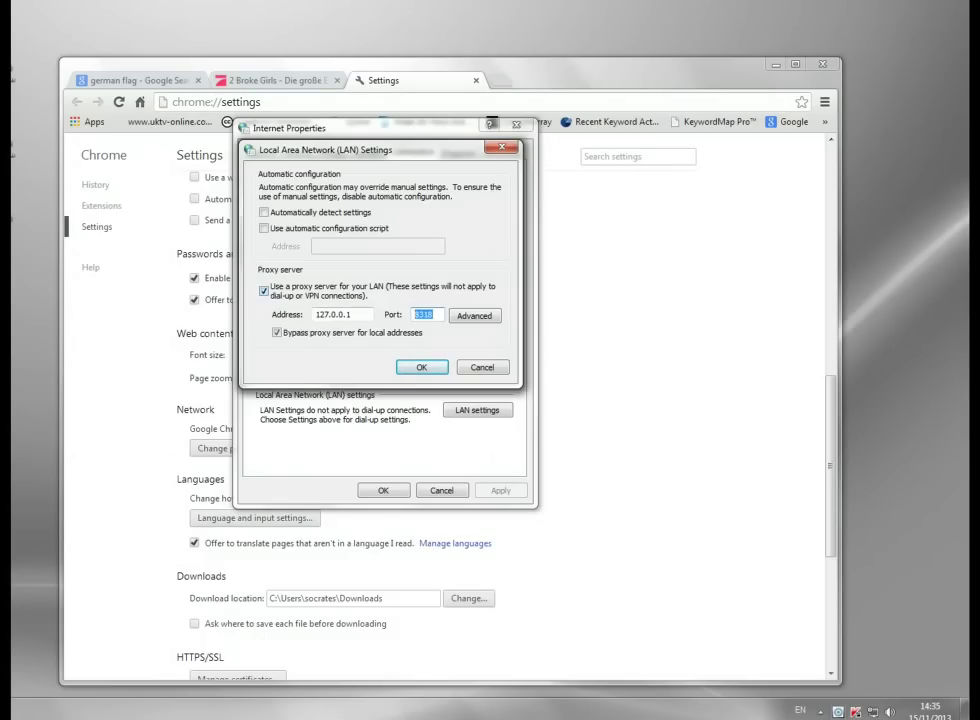
pyautogui.click(264, 291)
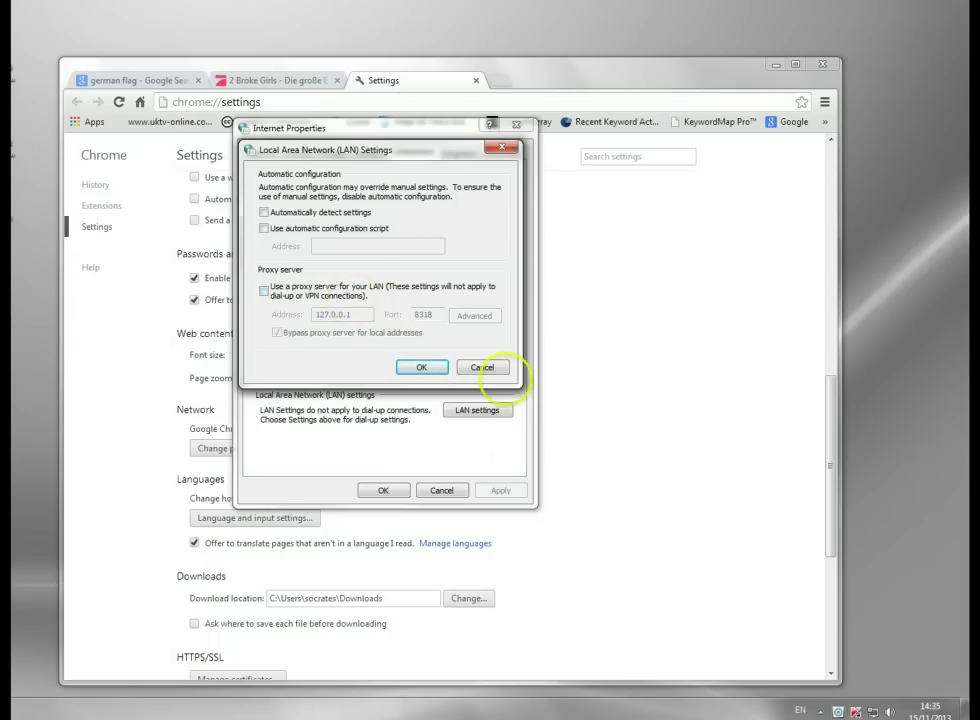
pyautogui.click(482, 367)
pyautogui.click(440, 490)
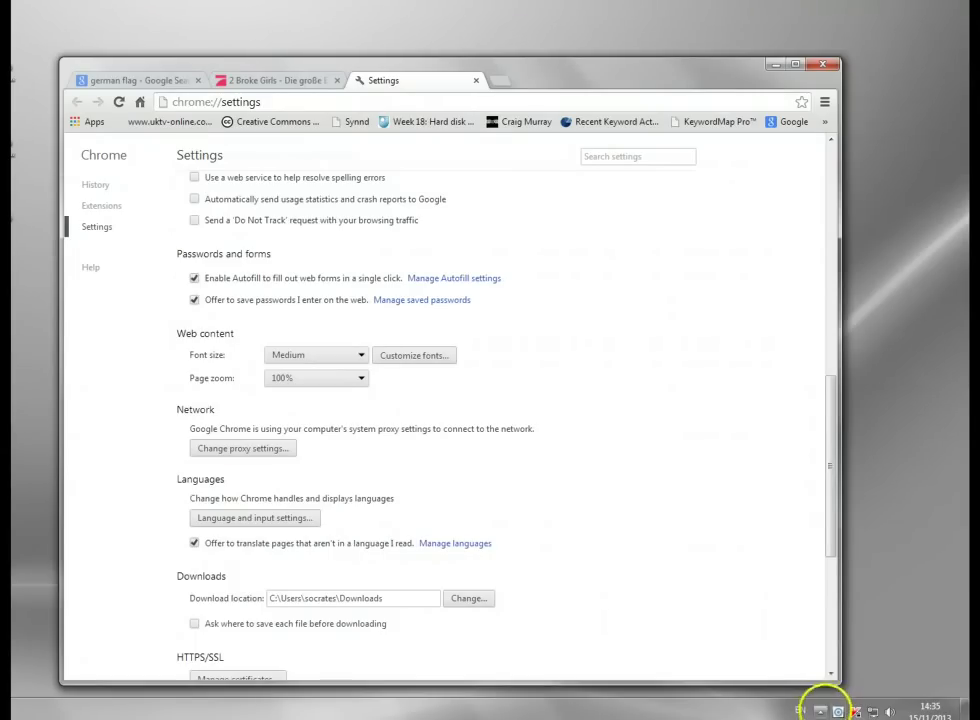
# Step: Open Identity Cloaker from the hidden system tray icons and move its window over the browser
pyautogui.click(820, 711)
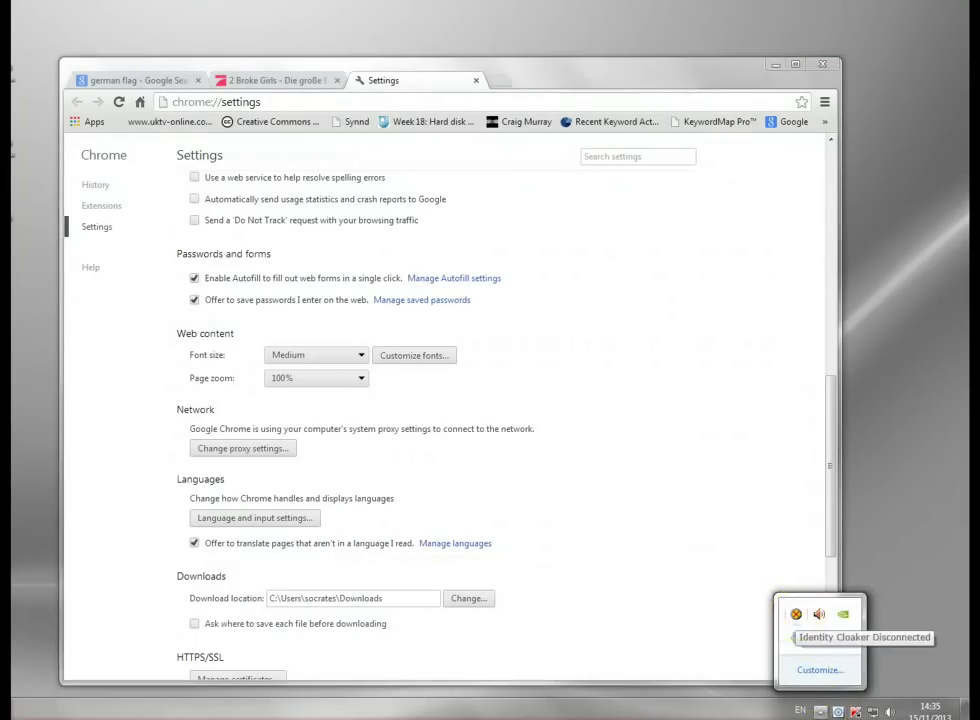
pyautogui.doubleClick(796, 613)
pyautogui.moveTo(586, 322); pyautogui.dragTo(386, 101)
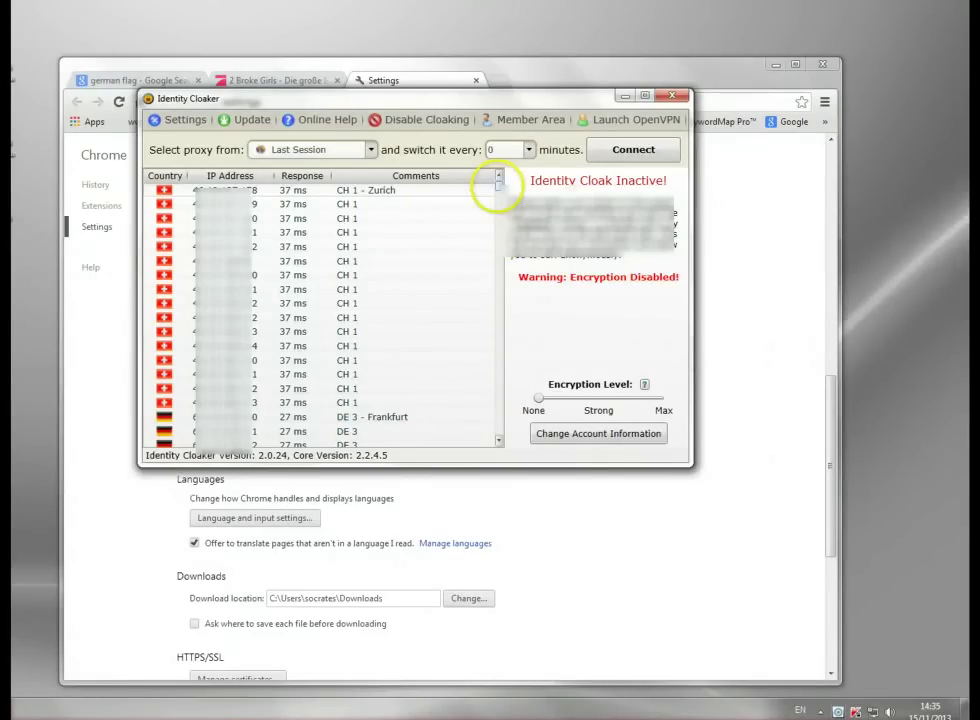
# Step: Connect Identity Cloaker to a German DE 3 proxy and minimize its window
pyautogui.moveTo(498, 185)
pyautogui.mouseDown()
pyautogui.moveTo(499, 432)
pyautogui.moveTo(499, 188)
pyautogui.moveTo(511, 427)
pyautogui.moveTo(502, 181)
pyautogui.mouseUp()
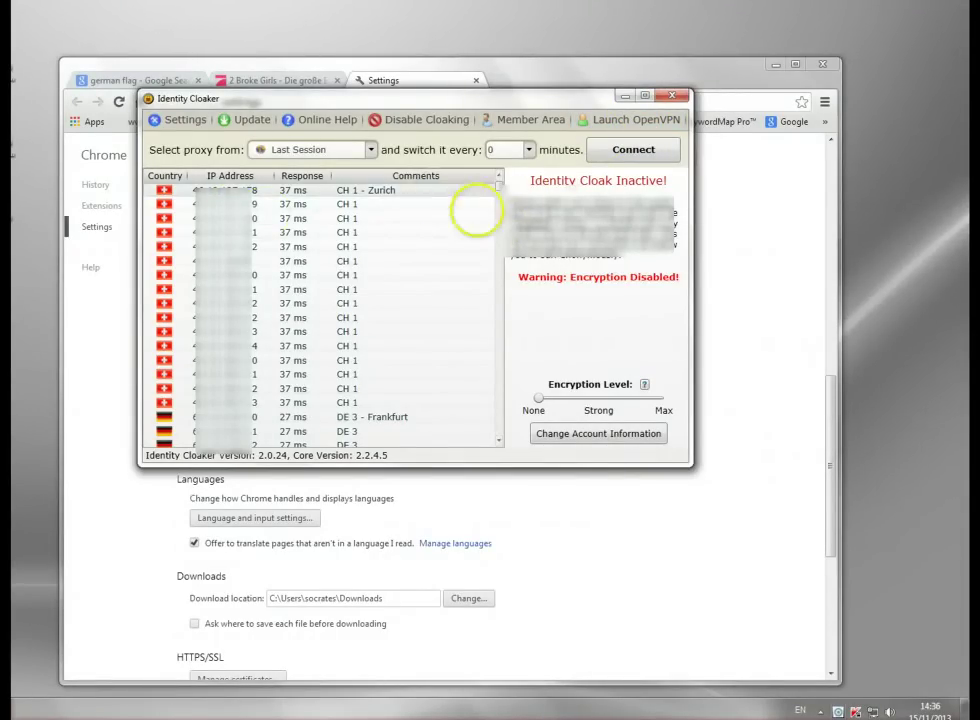
pyautogui.moveTo(499, 188); pyautogui.dragTo(499, 202)
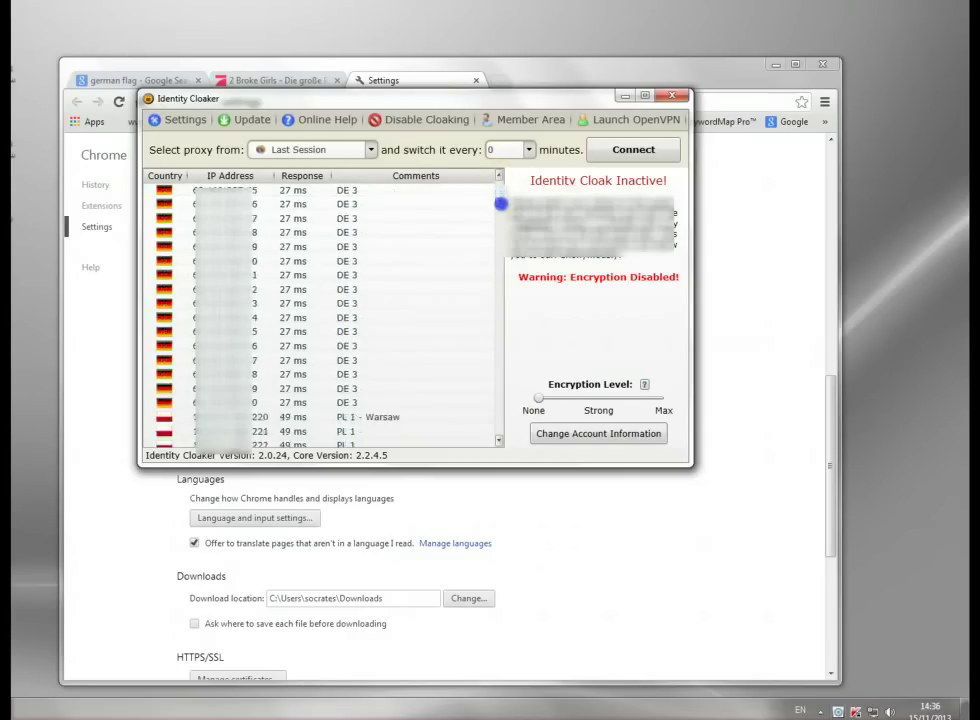
pyautogui.click(218, 246)
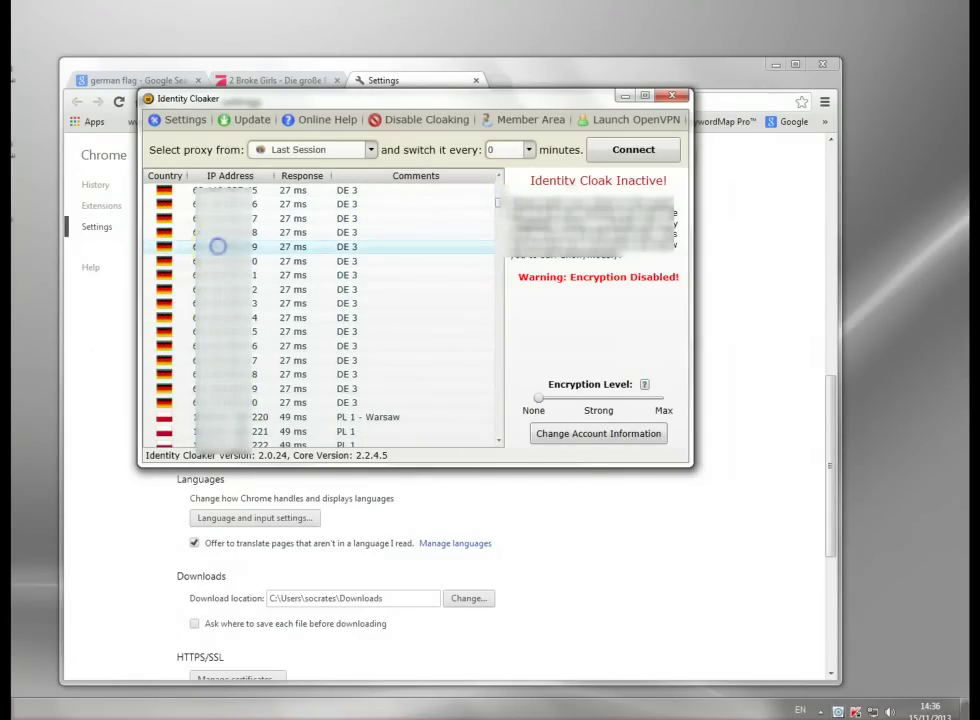
pyautogui.doubleClick(218, 246)
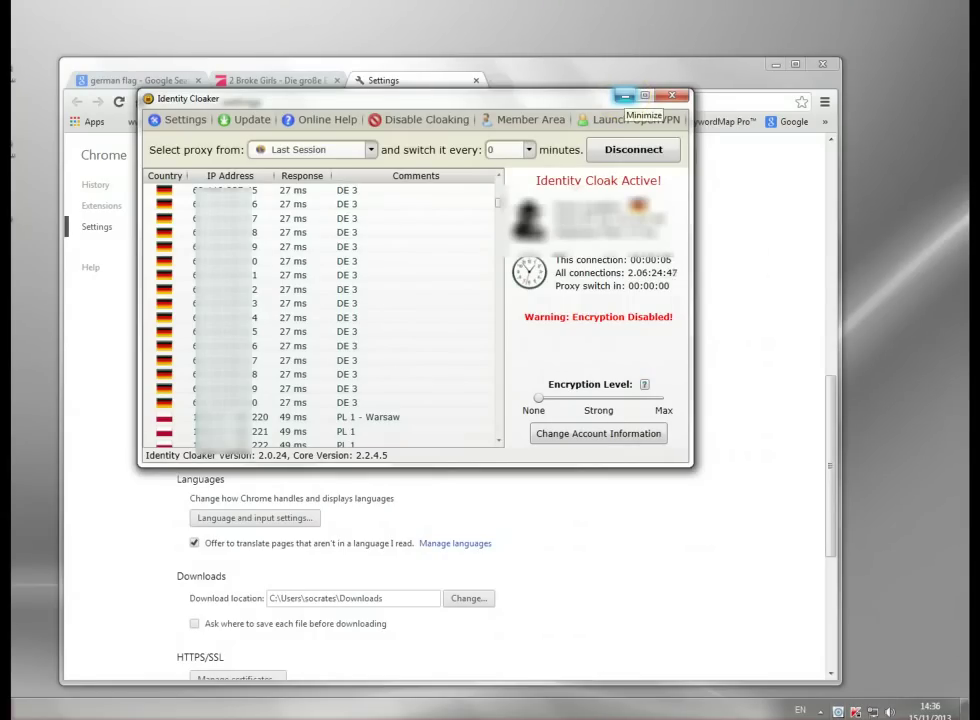
pyautogui.click(625, 96)
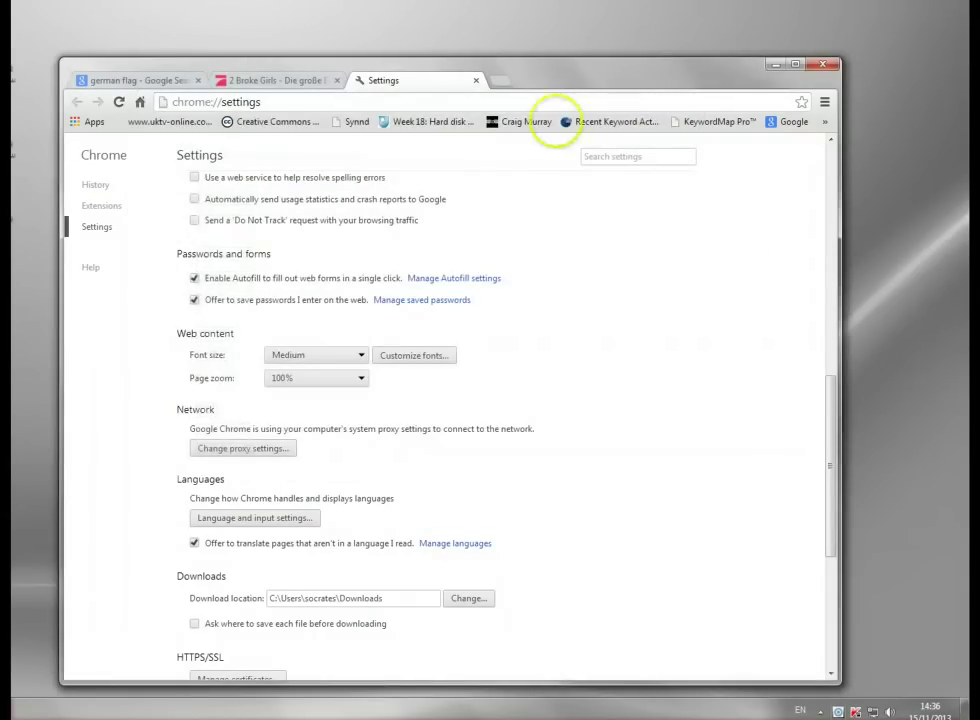
# Step: Copy the address of the ProSieben 2 Broke Girls episode page and close the browser
pyautogui.click(268, 81)
pyautogui.click(219, 101)
pyautogui.hotkey('ctrl', 'c')
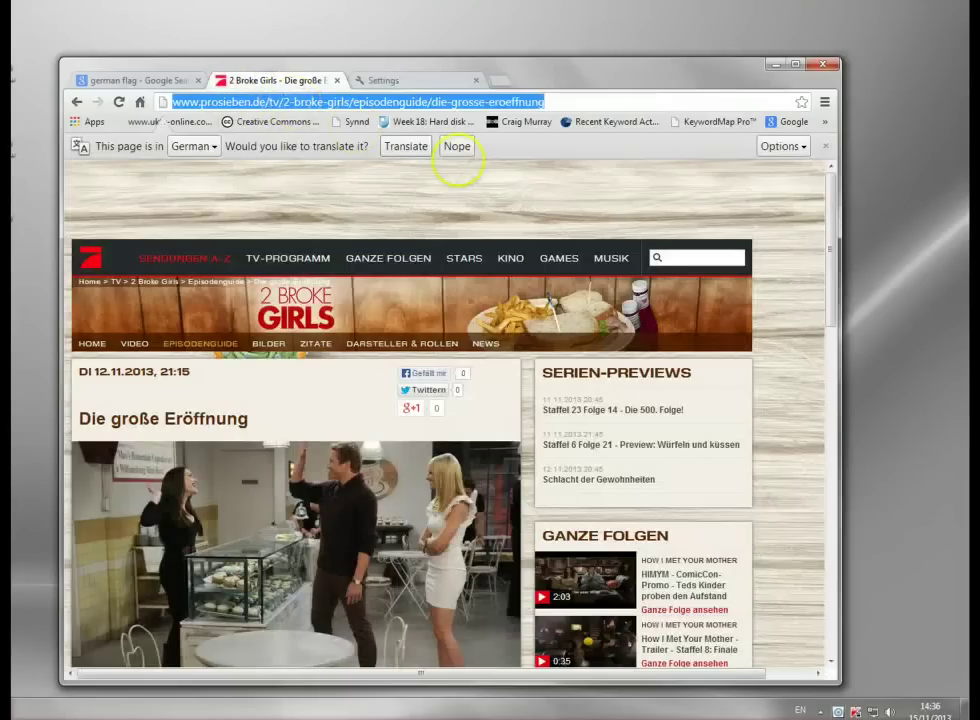
pyautogui.click(825, 65)
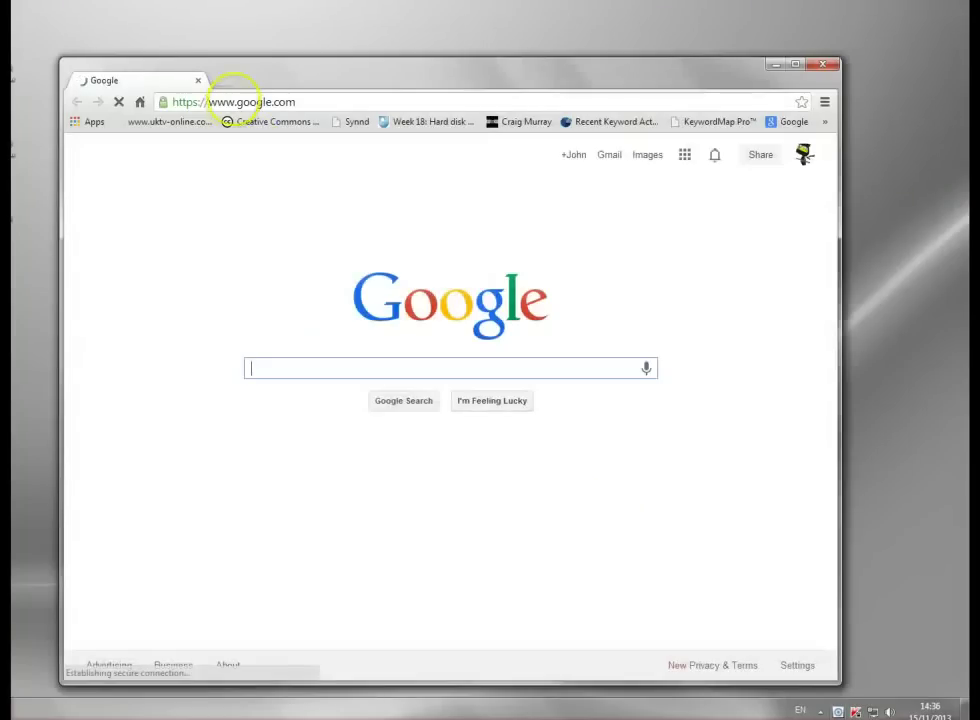
# Step: Load the copied ProSieben episode address in a new tab of the relaunched browser
pyautogui.click(214, 80)
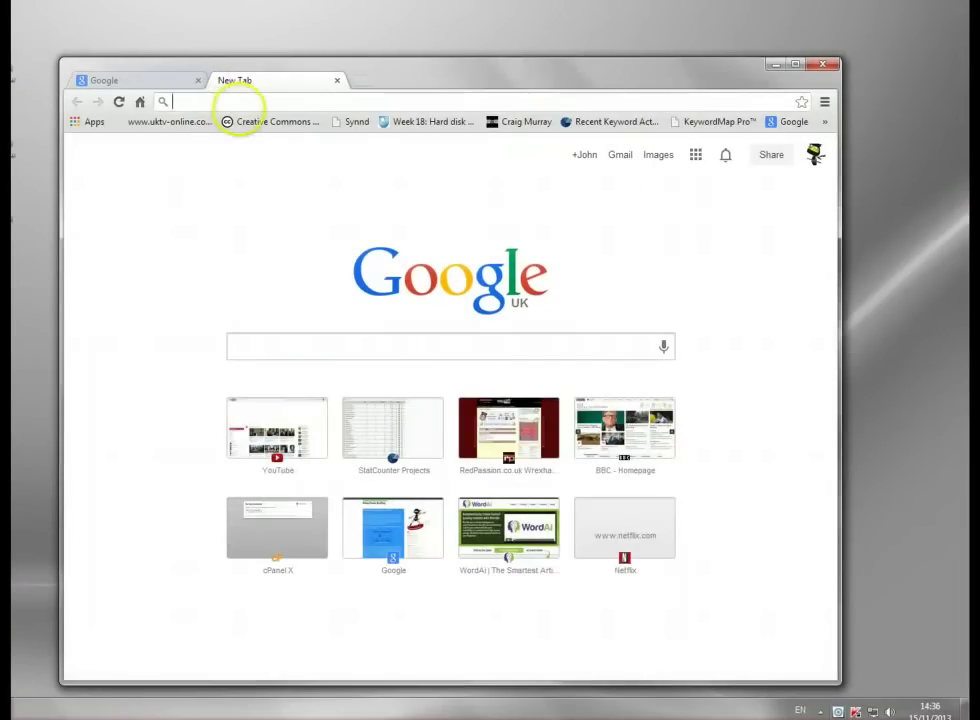
pyautogui.hotkey('ctrl', 'v')
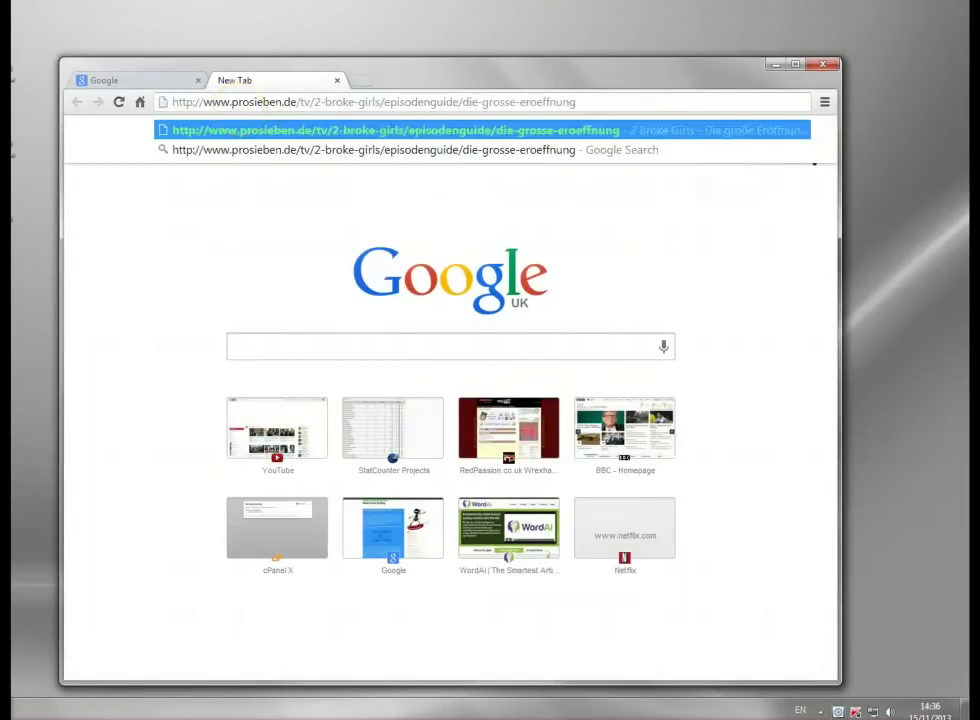
pyautogui.press('Return')
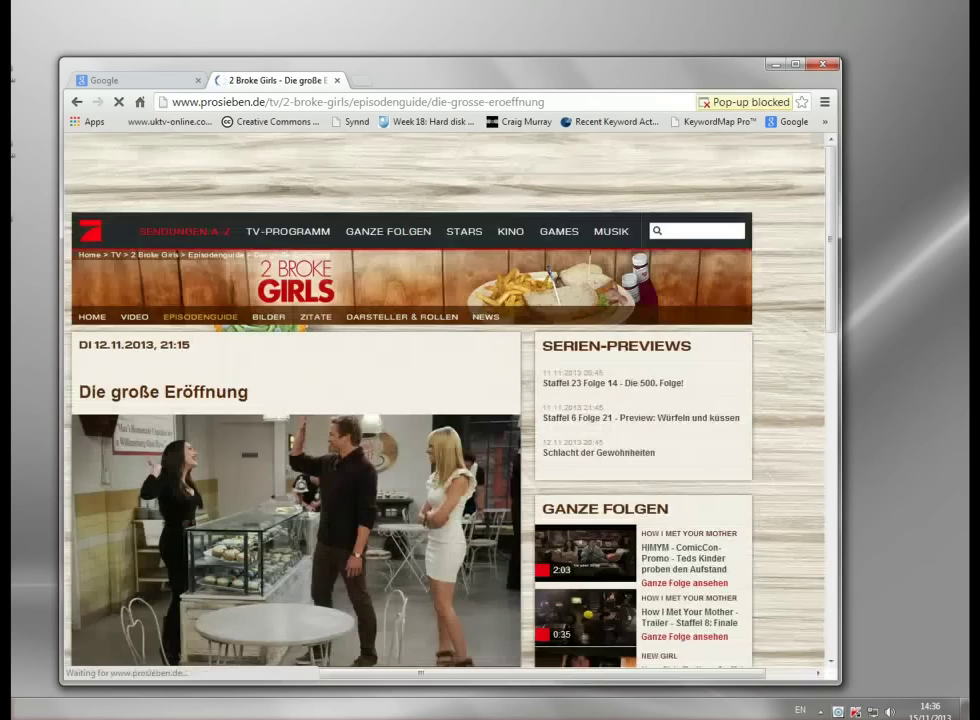
# Step: Play the video "In dein Gesicht! Max feiert die große Eröffnung" and decline the page translation offer
pyautogui.scroll(-3, 481, 405)
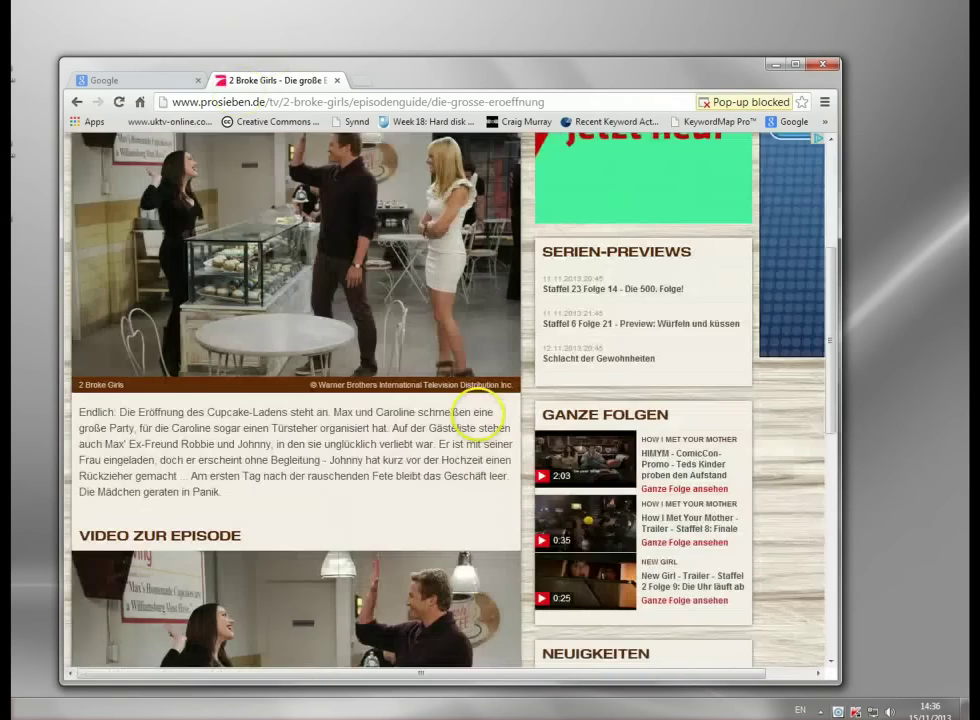
pyautogui.scroll(-3, 466, 396)
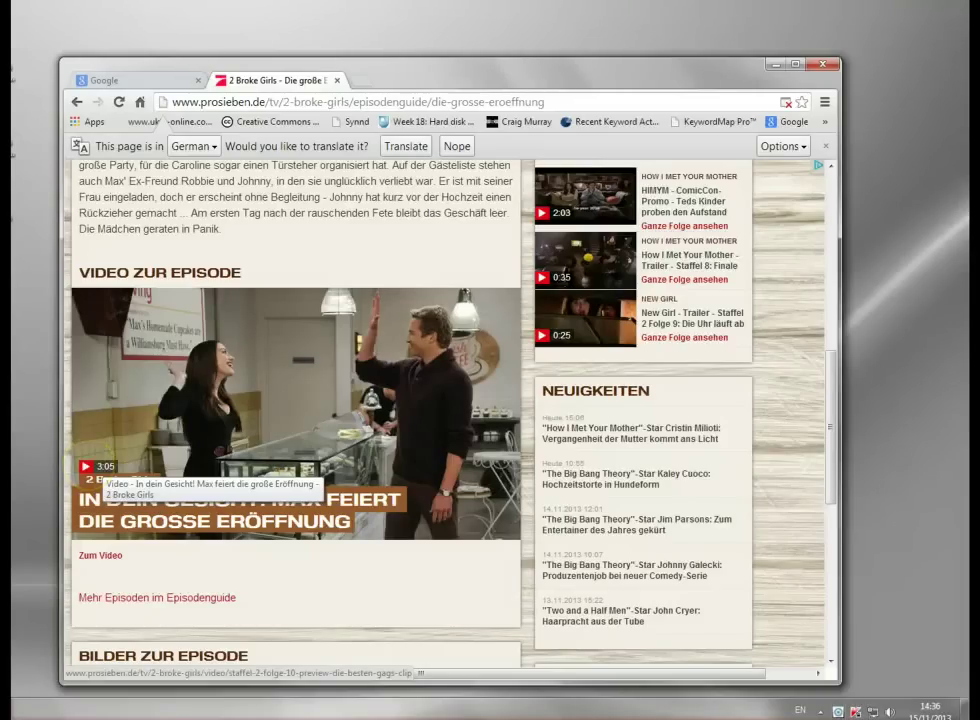
pyautogui.click(90, 467)
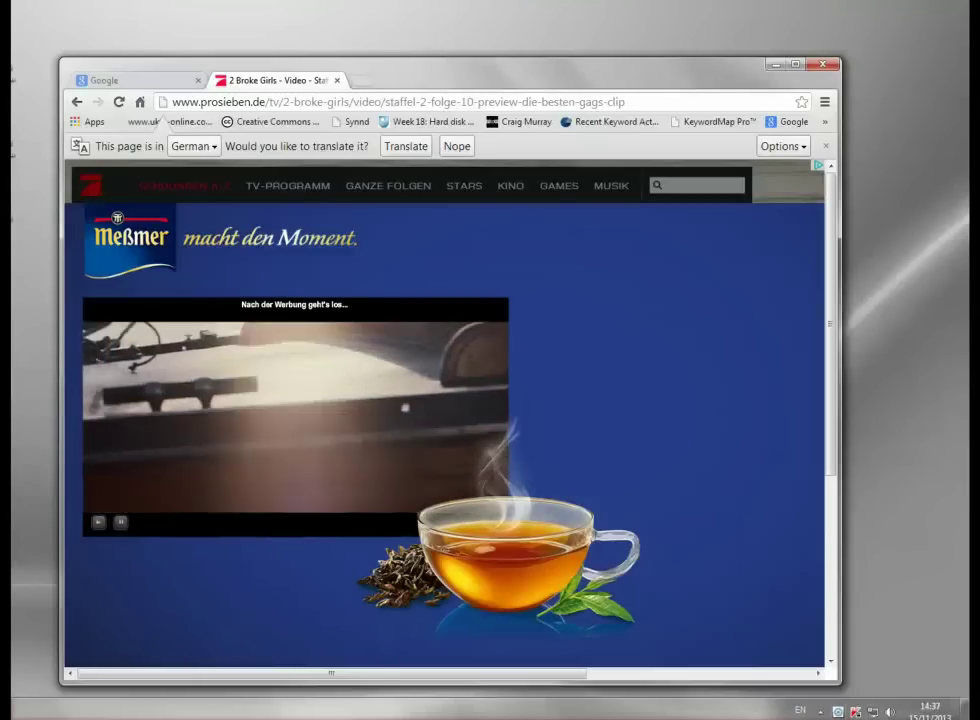
pyautogui.click(455, 147)
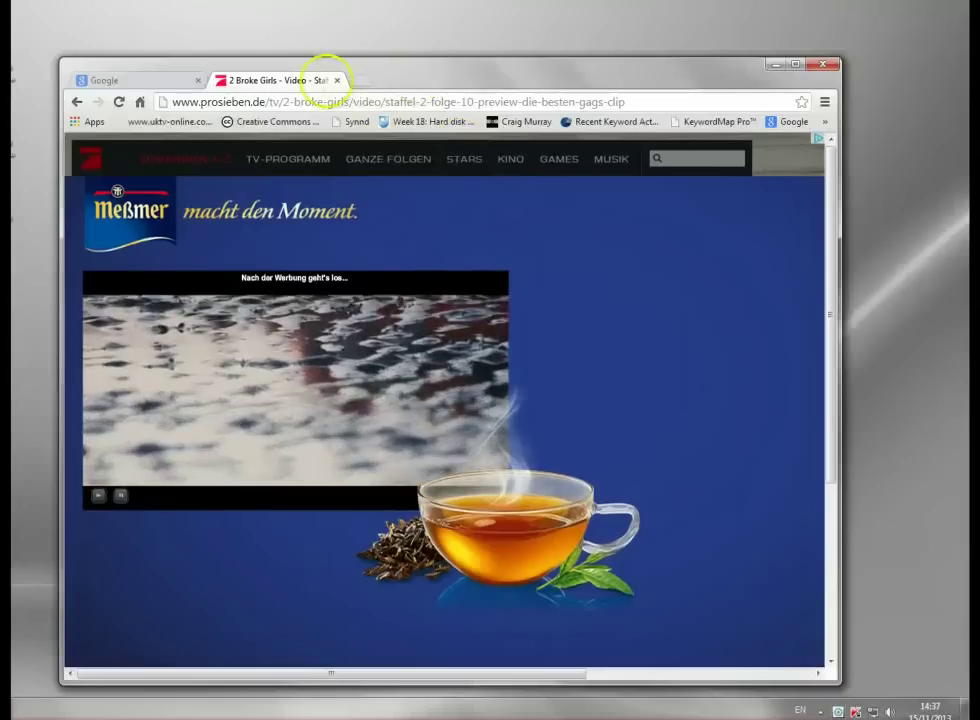
# Step: Close both browser tabs and disconnect Identity Cloaker from its proxy
pyautogui.click(336, 80)
pyautogui.click(197, 80)
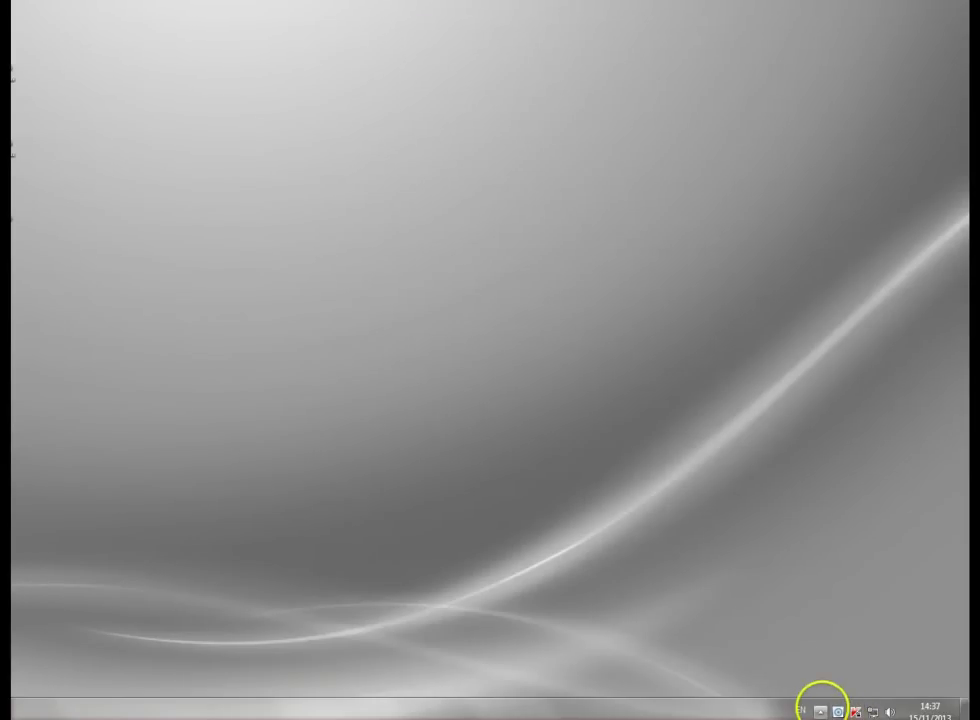
pyautogui.click(819, 710)
pyautogui.rightClick(796, 614)
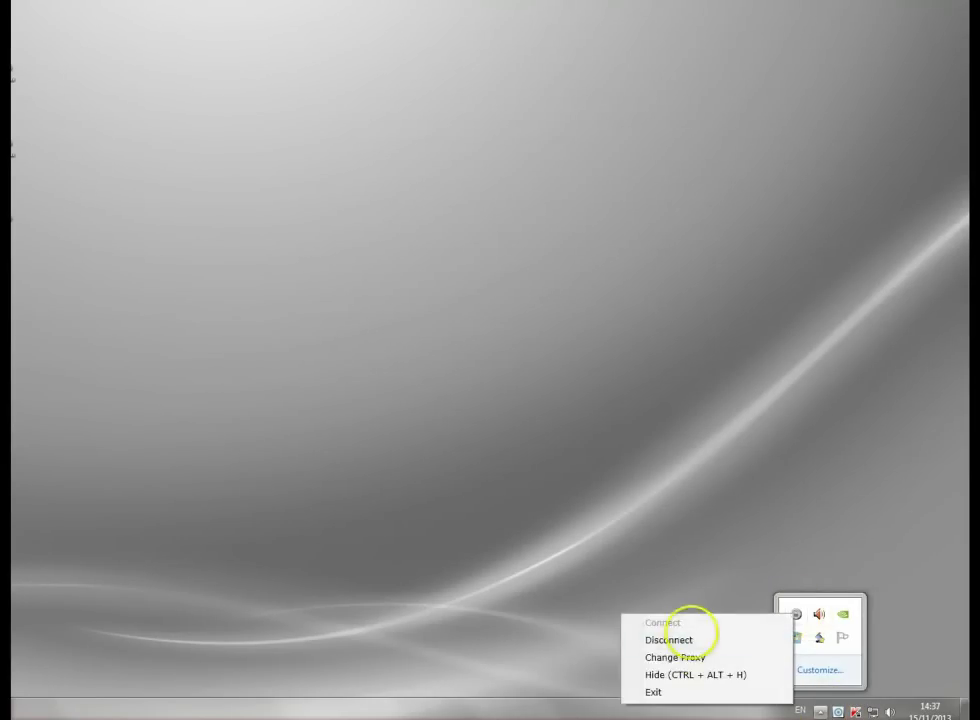
pyautogui.click(688, 637)
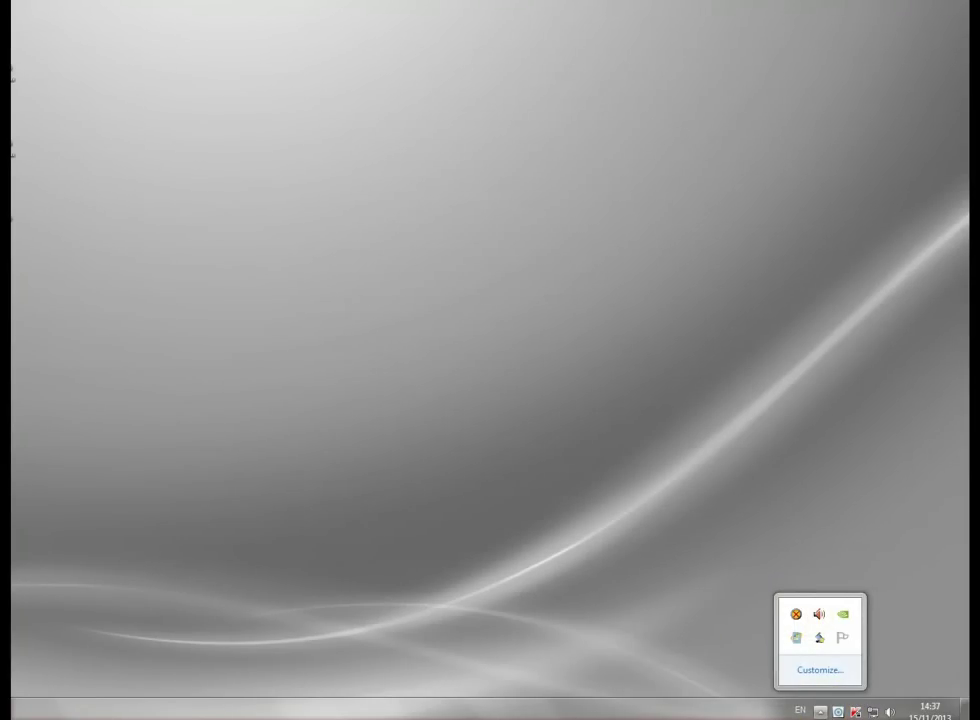
# Step: Relaunch Chrome, reload the copied ProSieben episode page and open its episode video without the proxy
pyautogui.doubleClick(14, 384)
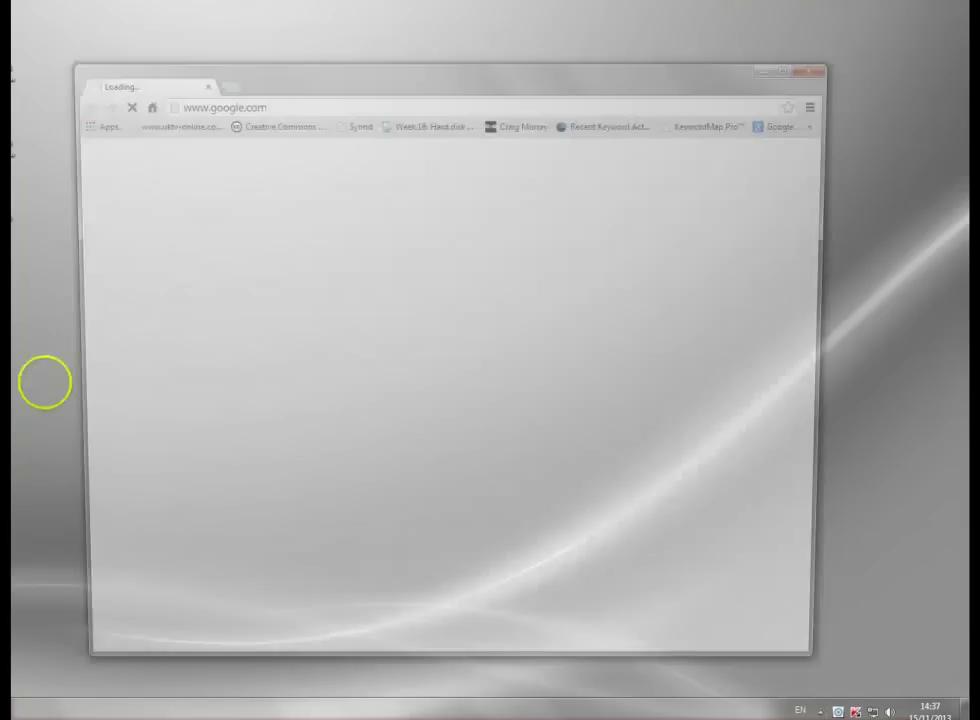
pyautogui.click(225, 101)
pyautogui.hotkey('ctrl', 'v')
pyautogui.press('Return')
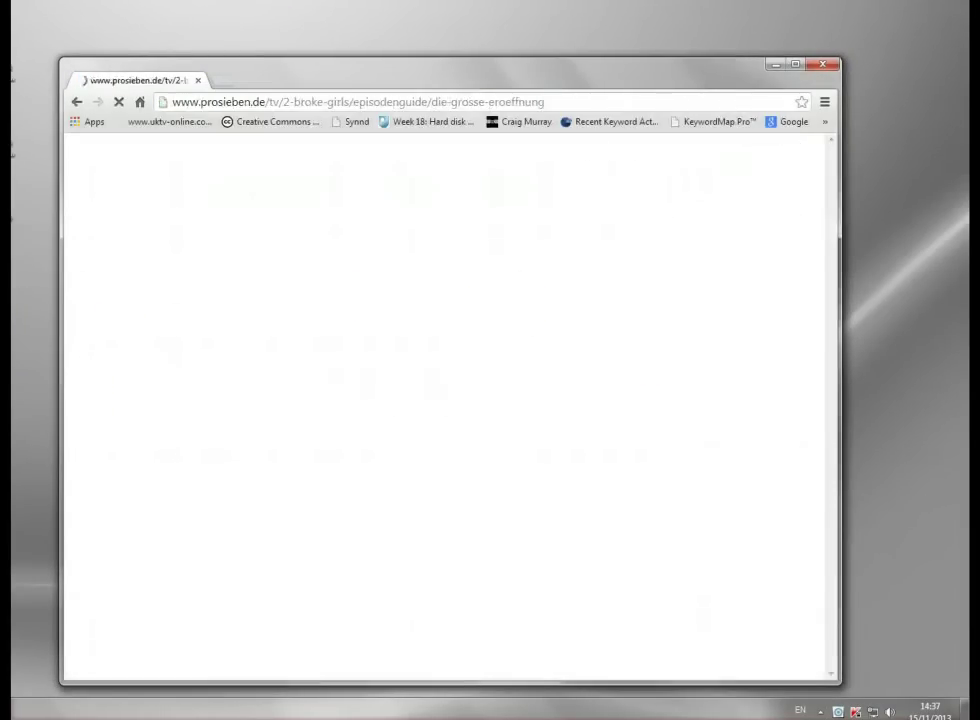
pyautogui.scroll(-10, 372, 292)
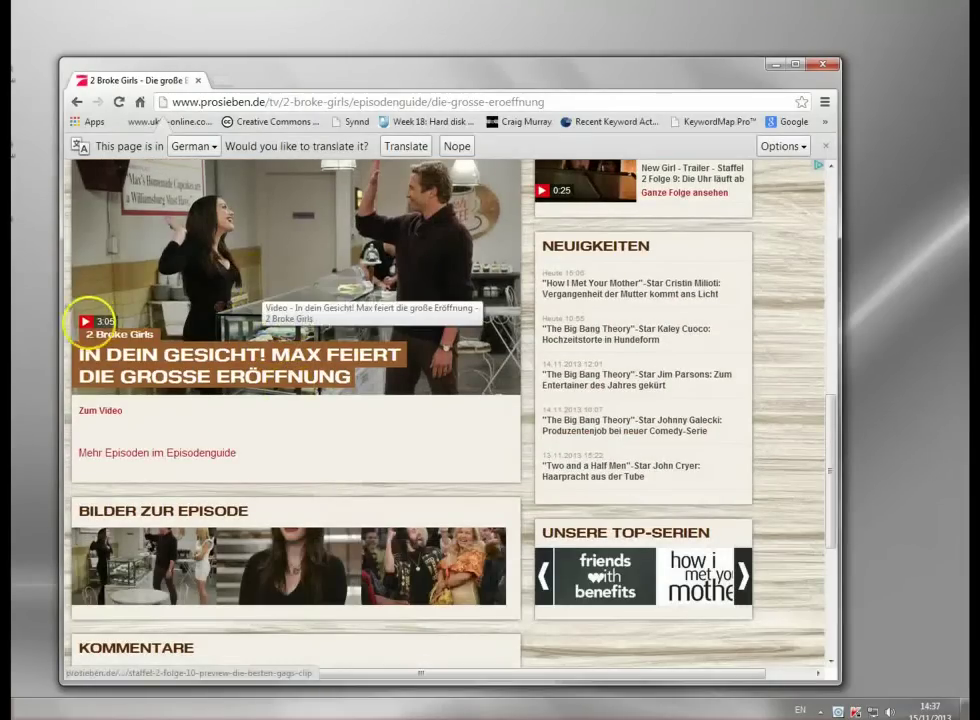
pyautogui.click(86, 321)
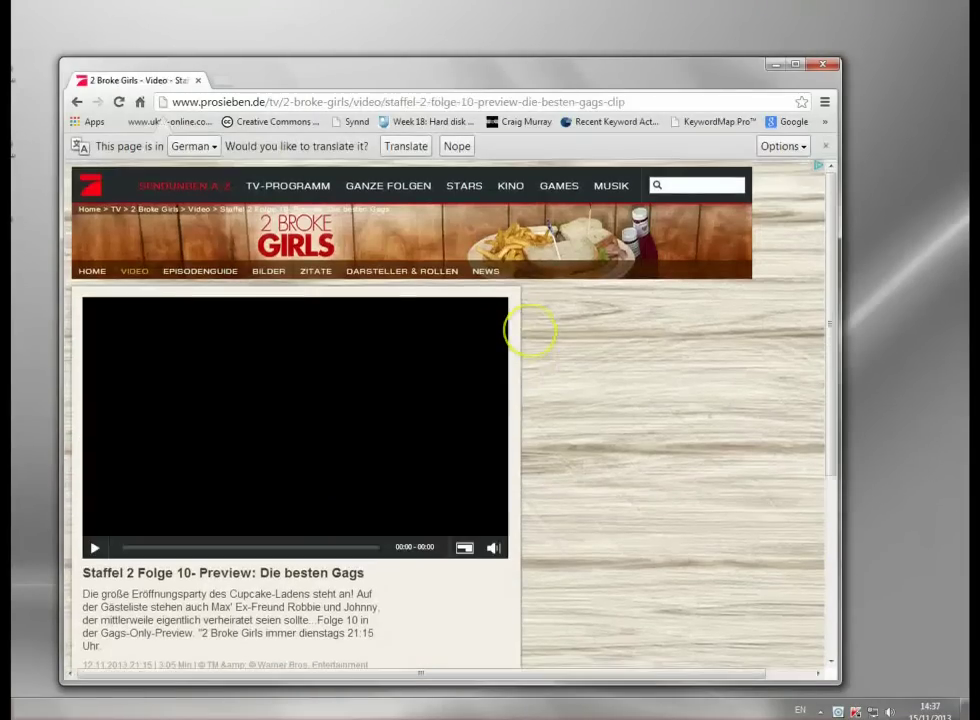